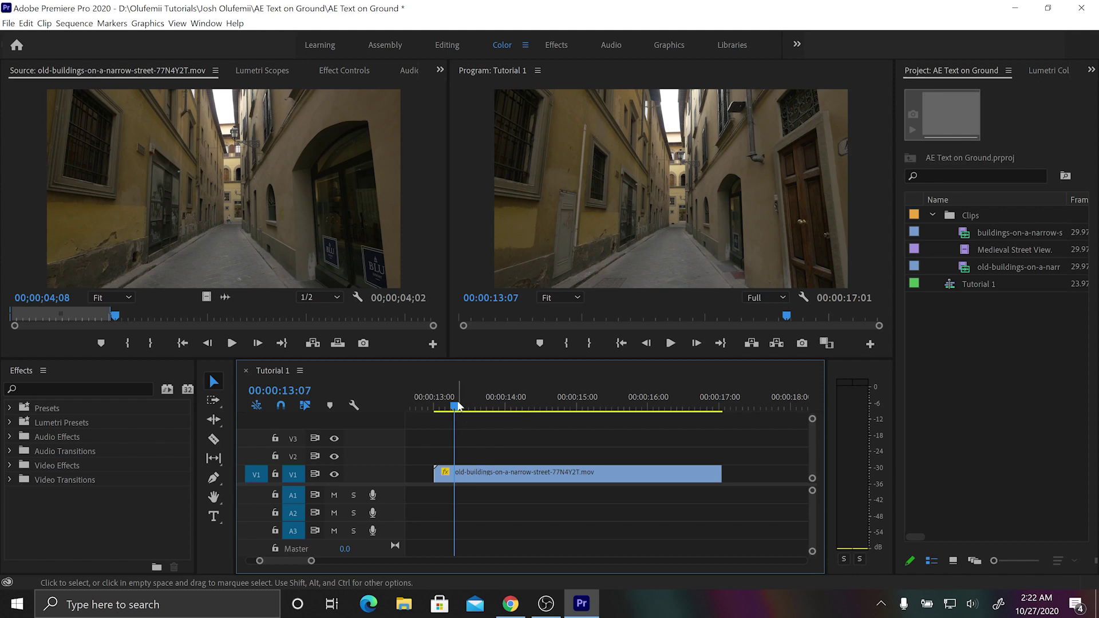
Replace the street clip on V1 with a linked After Effects composition.
mouse_move(458, 406)
left_mouse_down()
mouse_move(487, 404)
mouse_move(466, 405)
left_mouse_up()
right_click(499, 472)
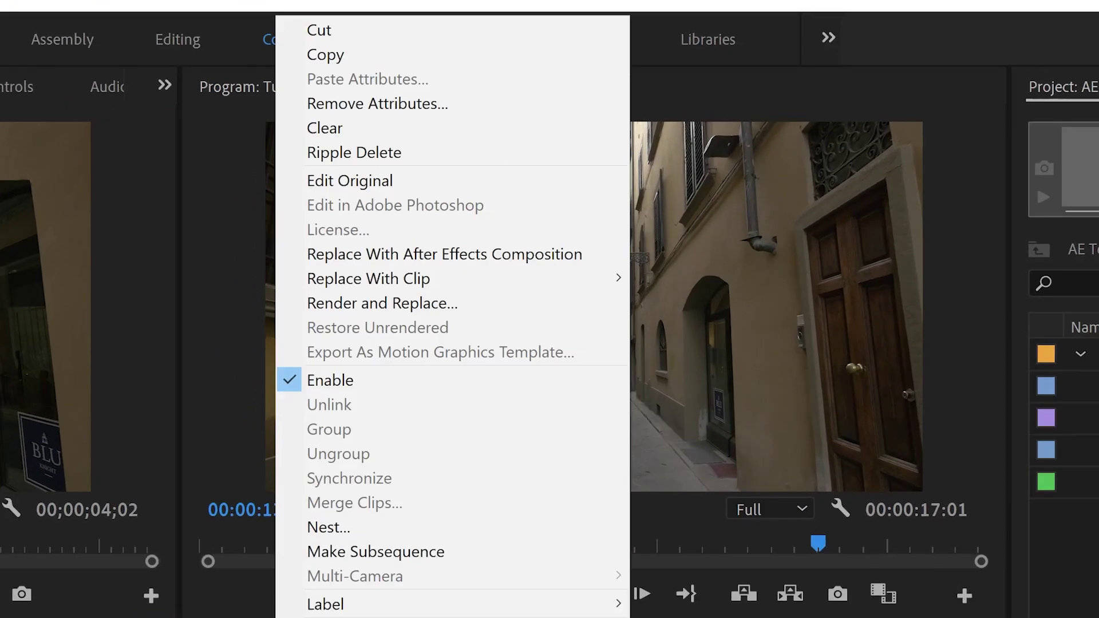
left_click(422, 258)
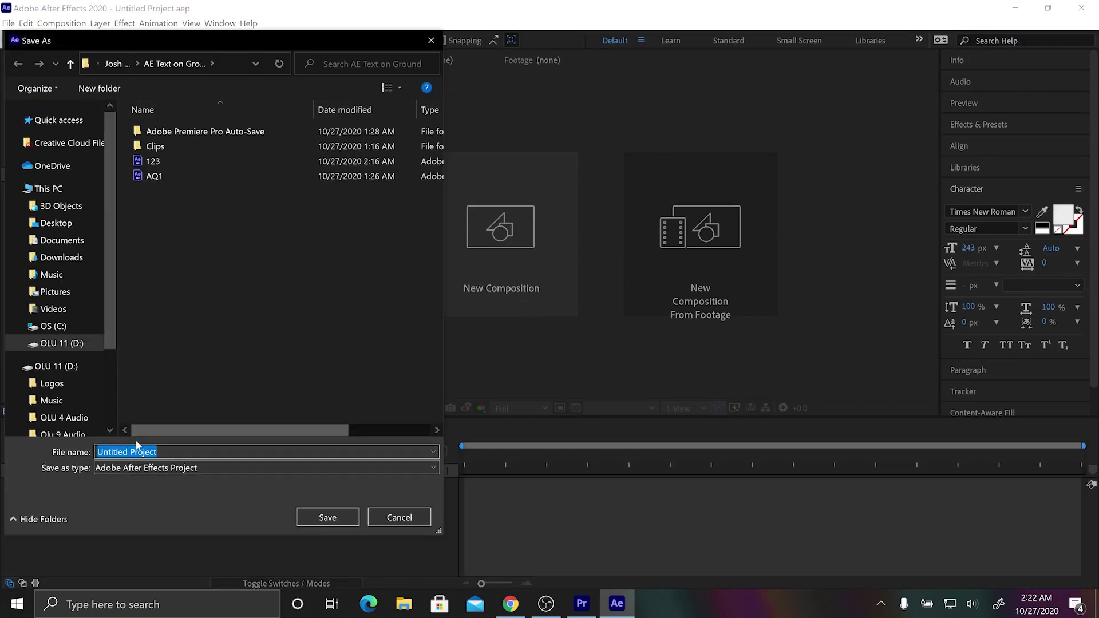
Save the After Effects project as 1234.aep in the AE Text on Ground folder.
type("1234")
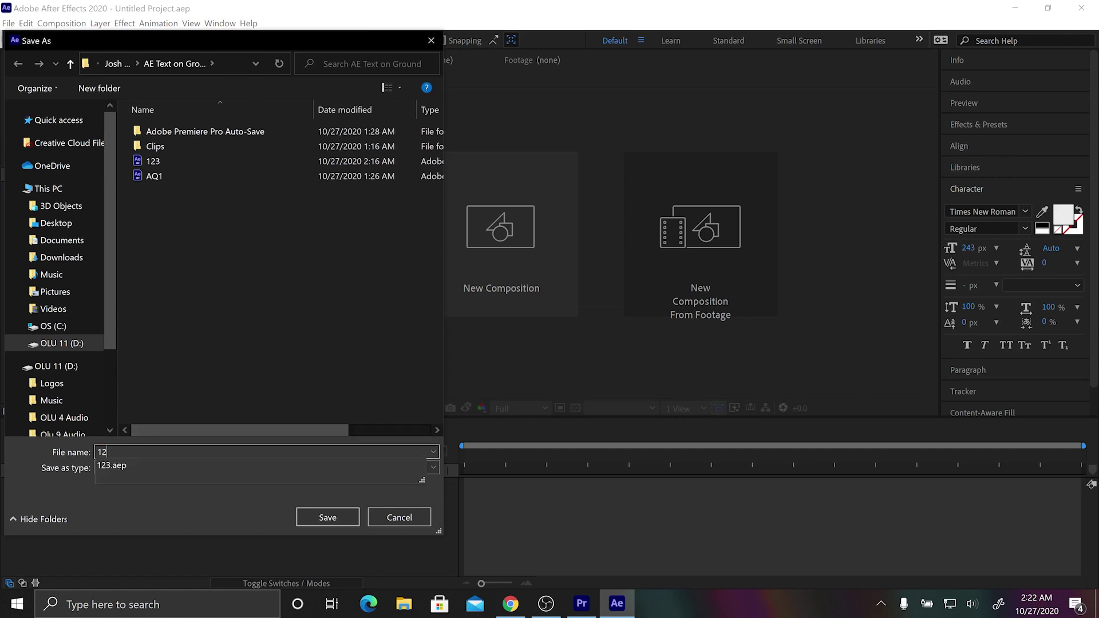
left_click(328, 518)
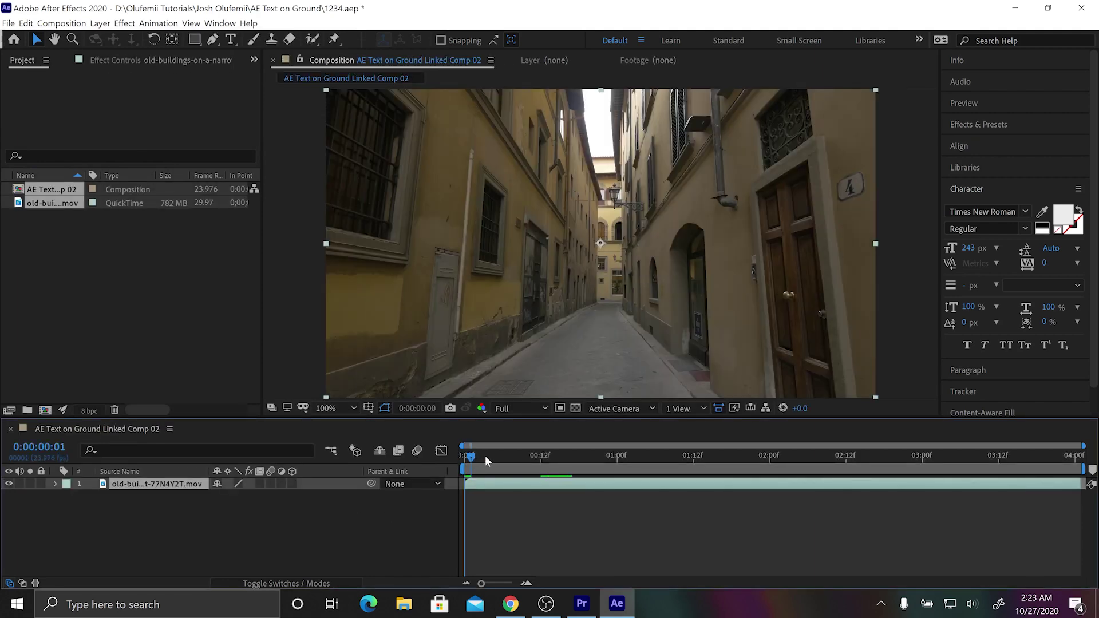
mouse_move(485, 455)
left_mouse_down()
mouse_move(565, 456)
mouse_move(465, 456)
left_mouse_up()
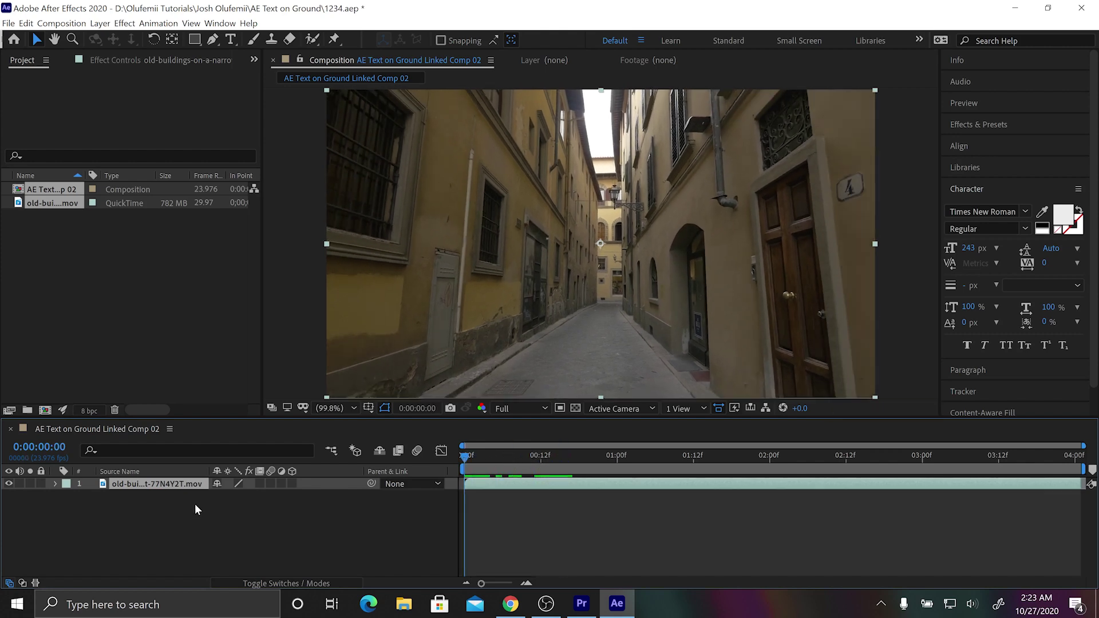
Pre-compose the footage layer with all attributes moved into the new comp, then preview it.
right_click(165, 487)
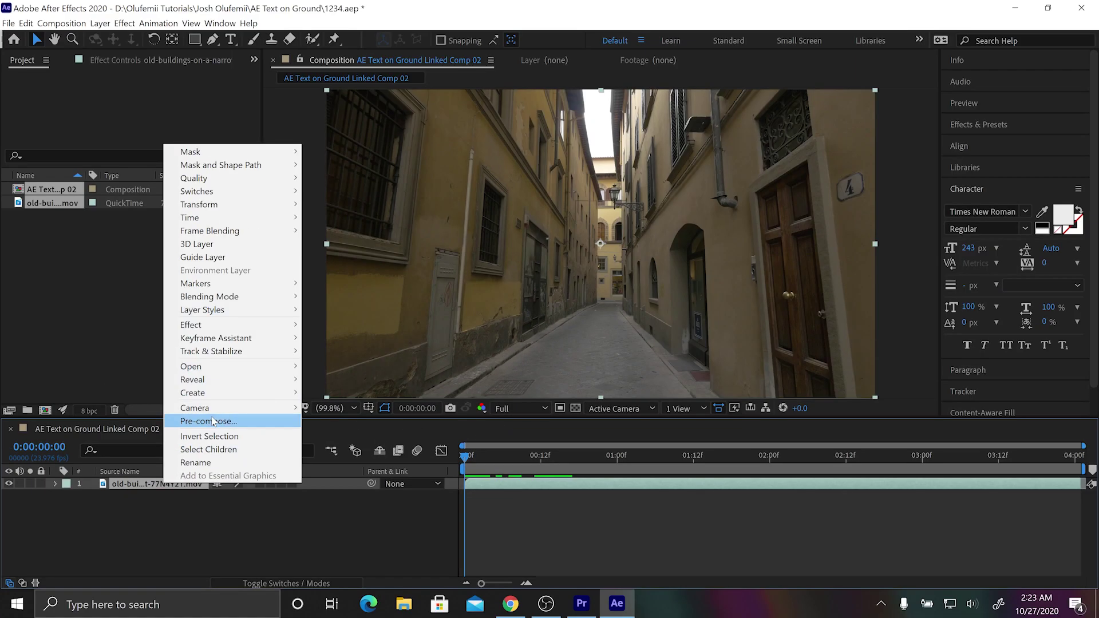
left_click(235, 333)
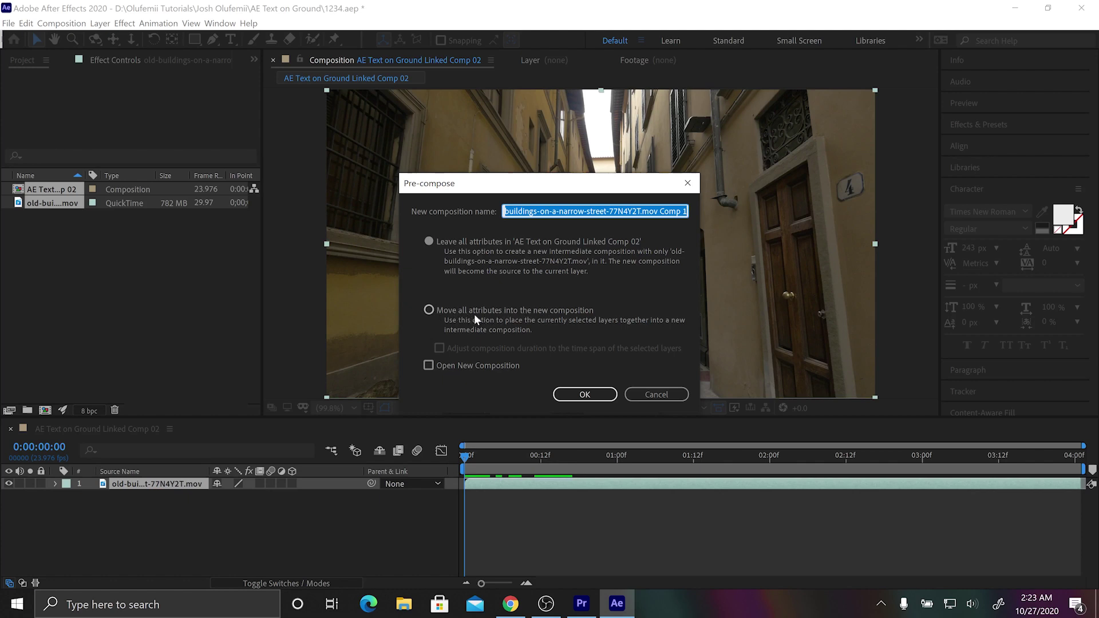
left_click(429, 310)
left_click(577, 394)
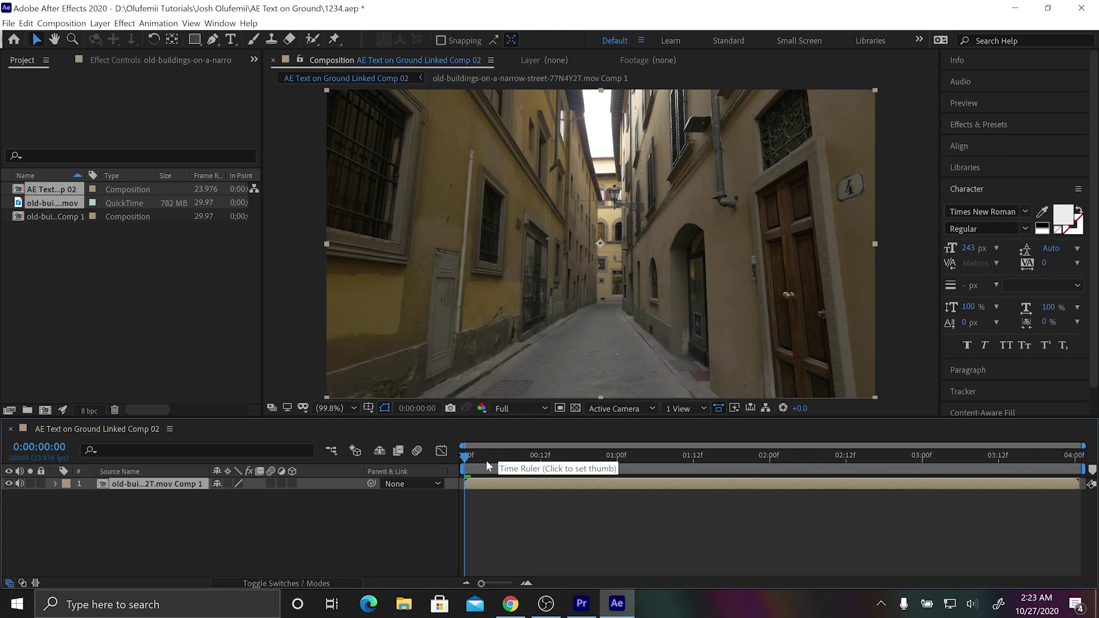
key("space")
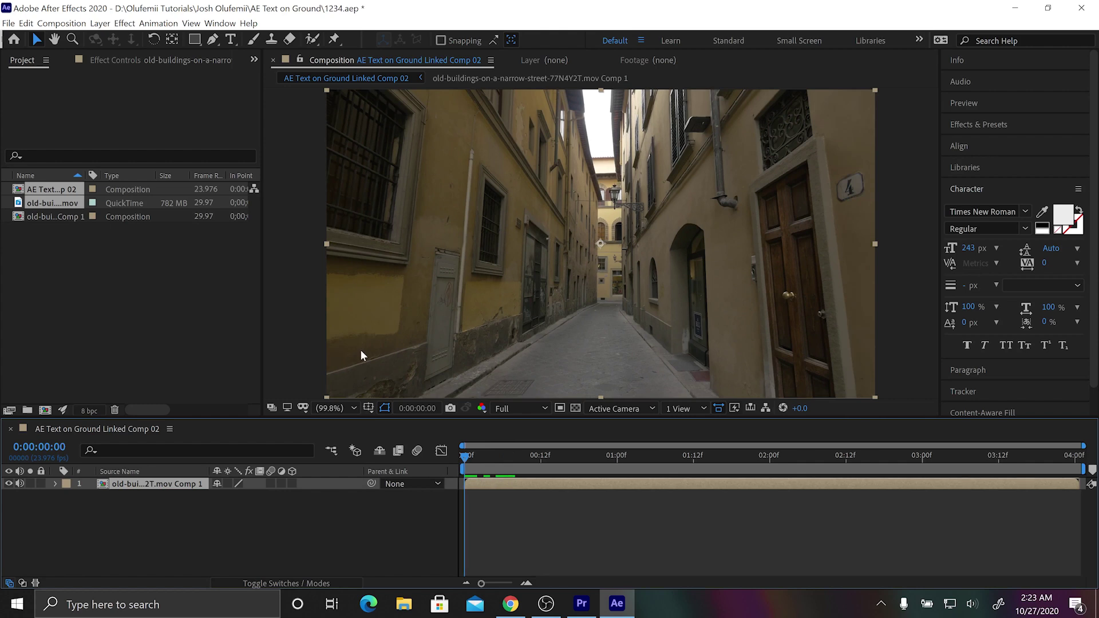
Show the Tracker panel and run Track Camera on the nested street layer.
left_click(227, 22)
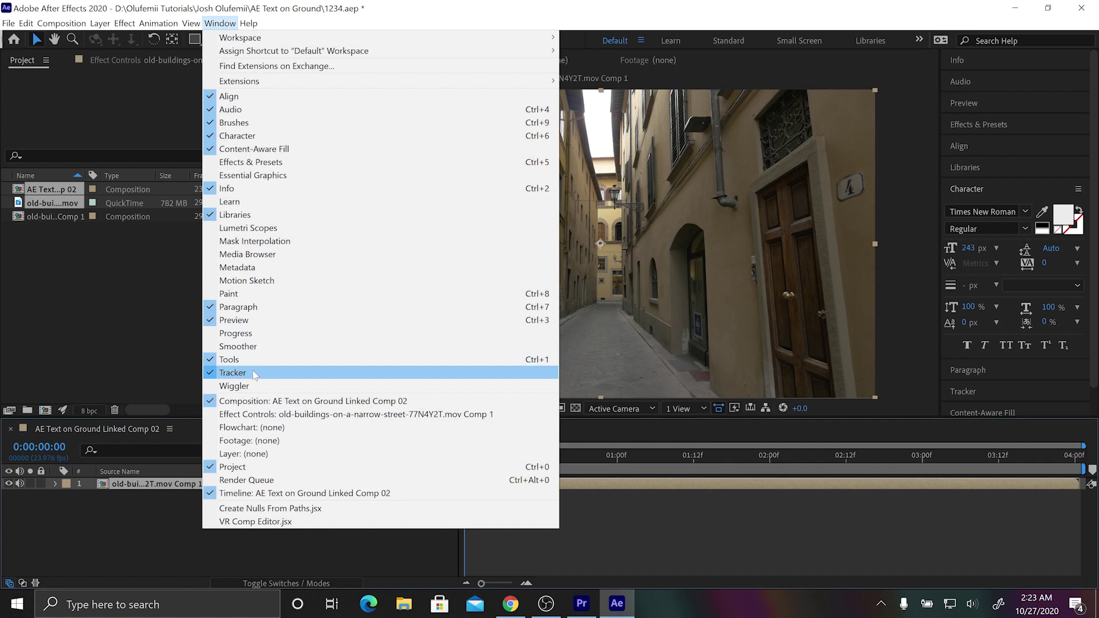
left_click(957, 191)
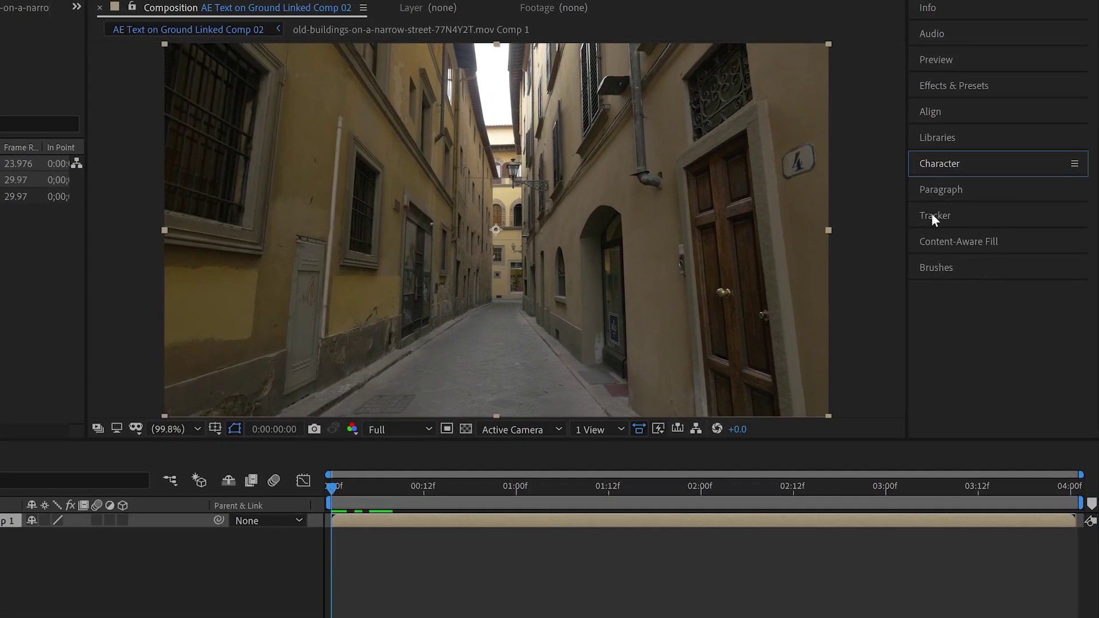
left_click(966, 232)
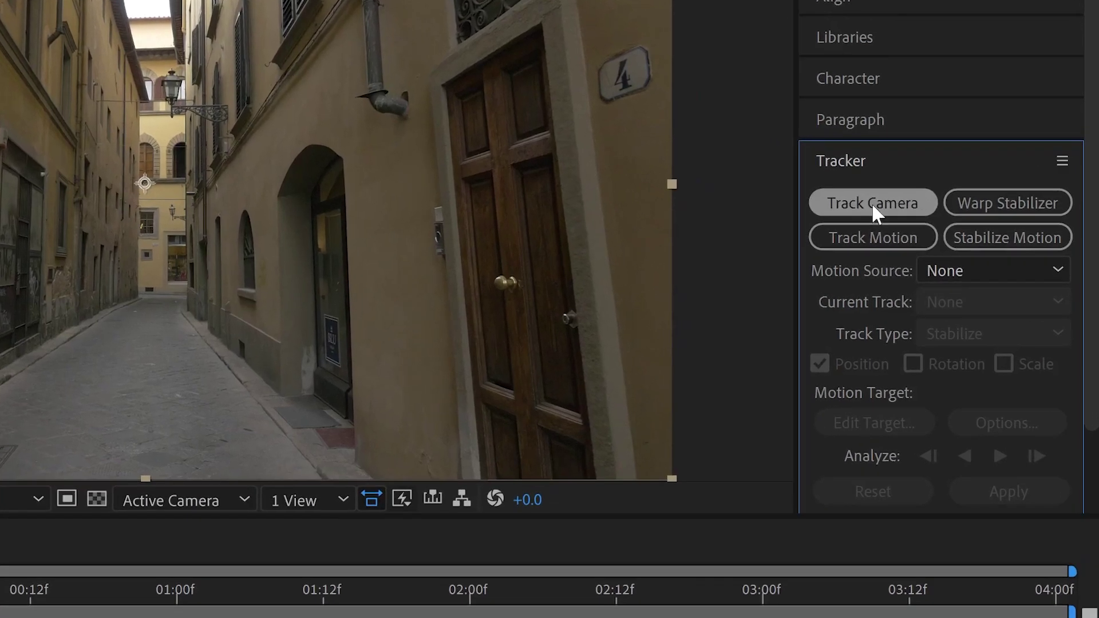
left_click(928, 230)
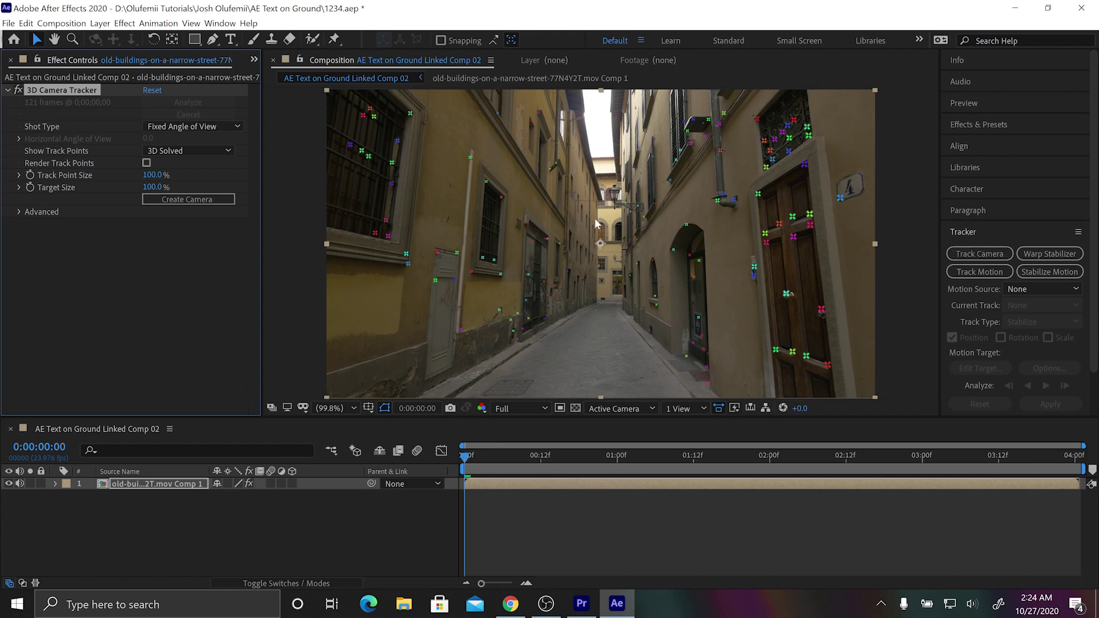
mouse_move(469, 455)
left_mouse_down()
mouse_move(609, 453)
mouse_move(472, 459)
left_mouse_up()
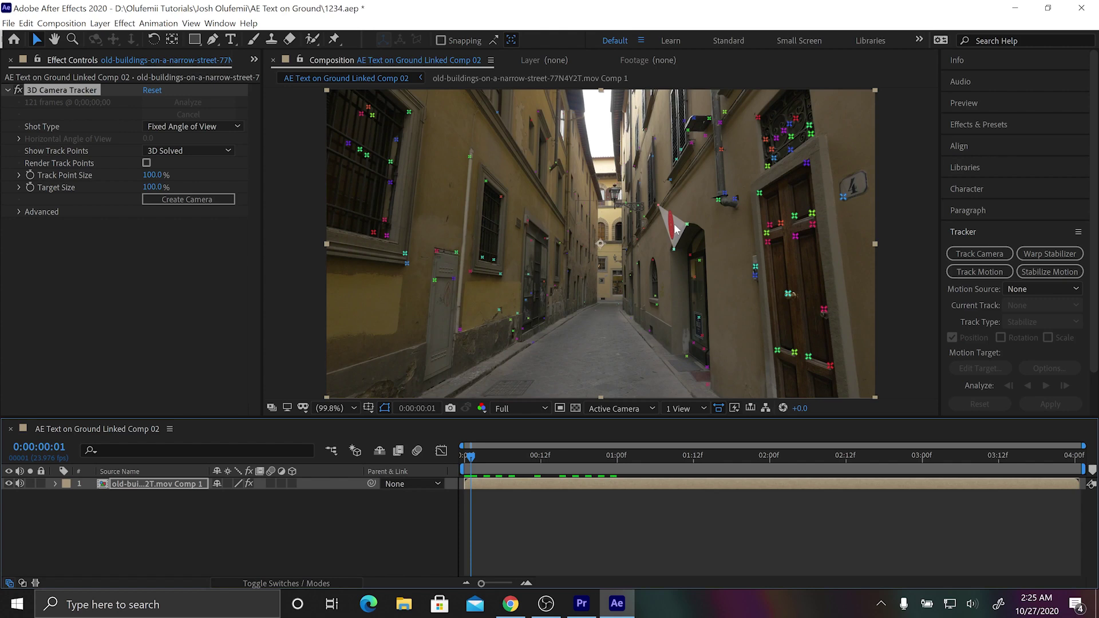
Create text and a tracker camera from the wall track points, retyping the text as a full name.
right_click(677, 231)
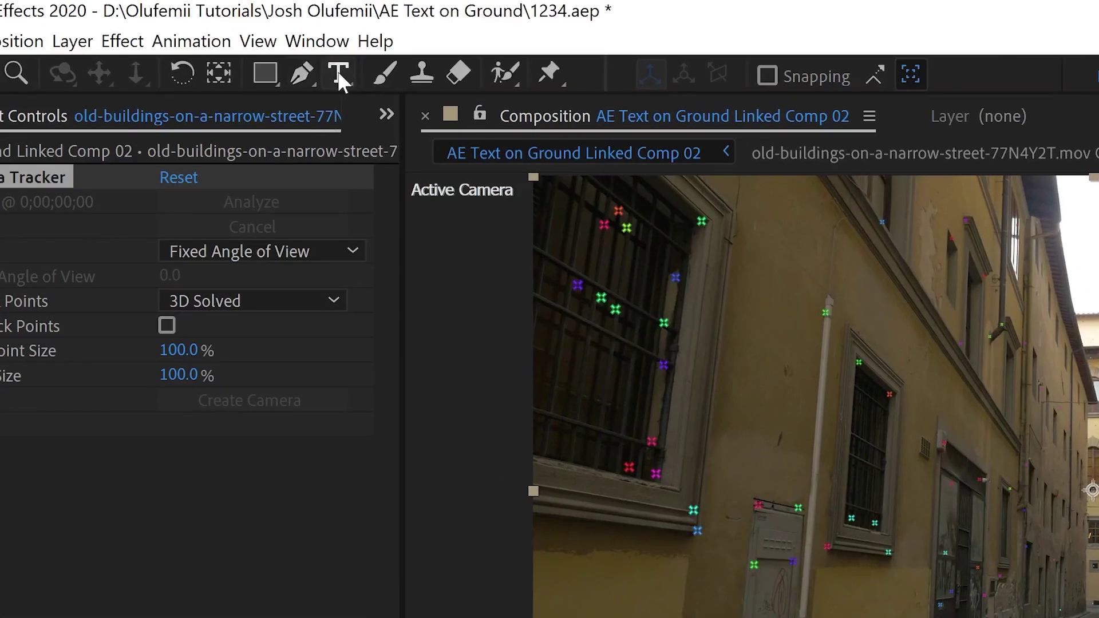
left_click(336, 70)
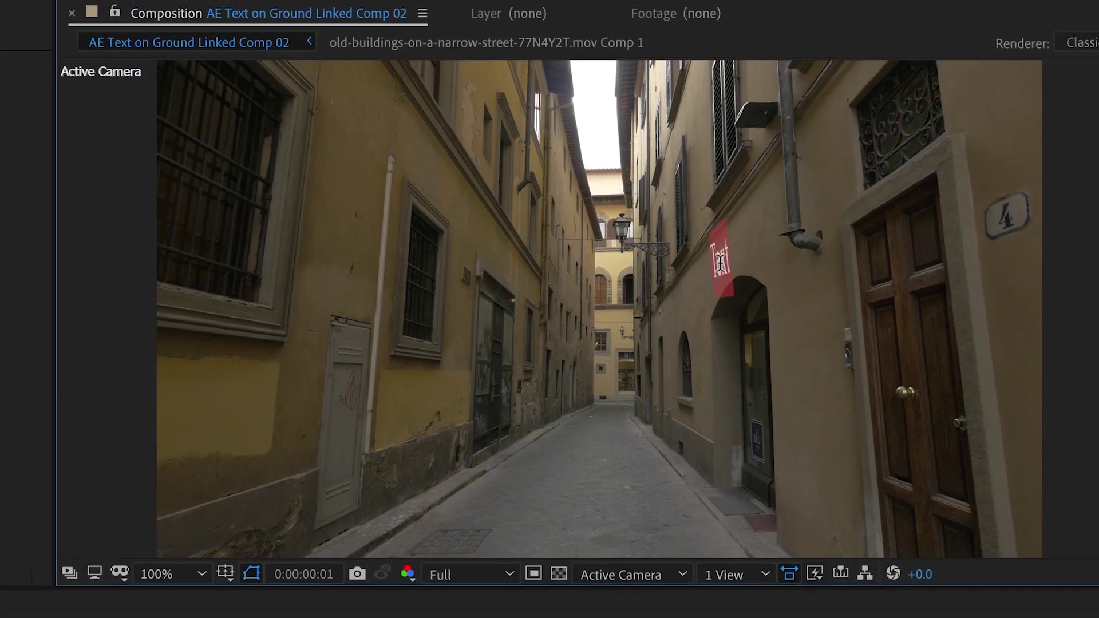
key("BackSpace")
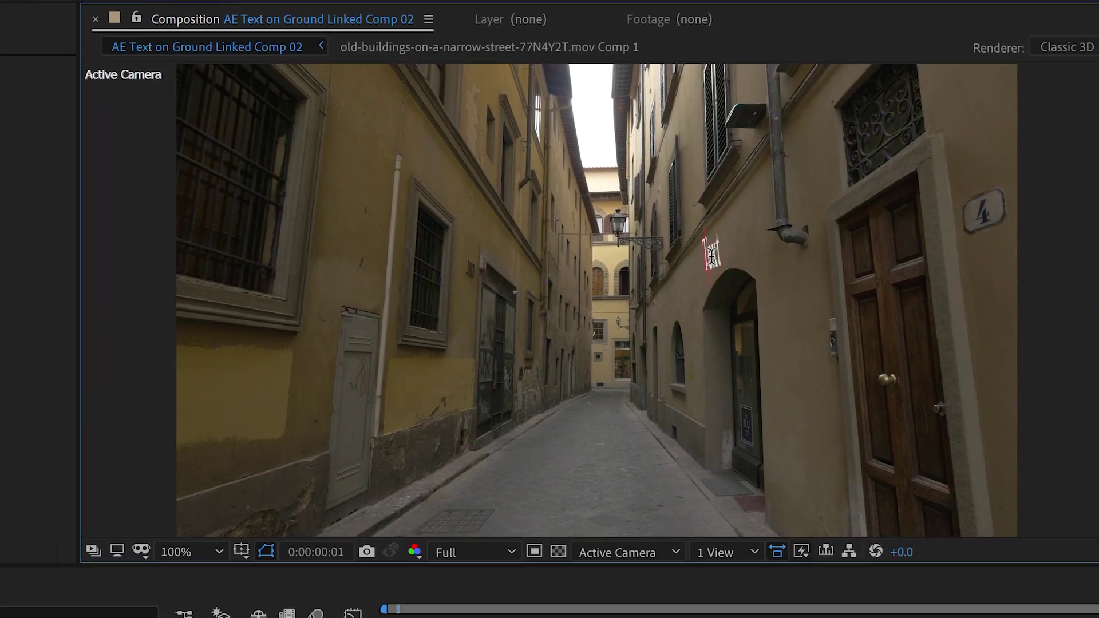
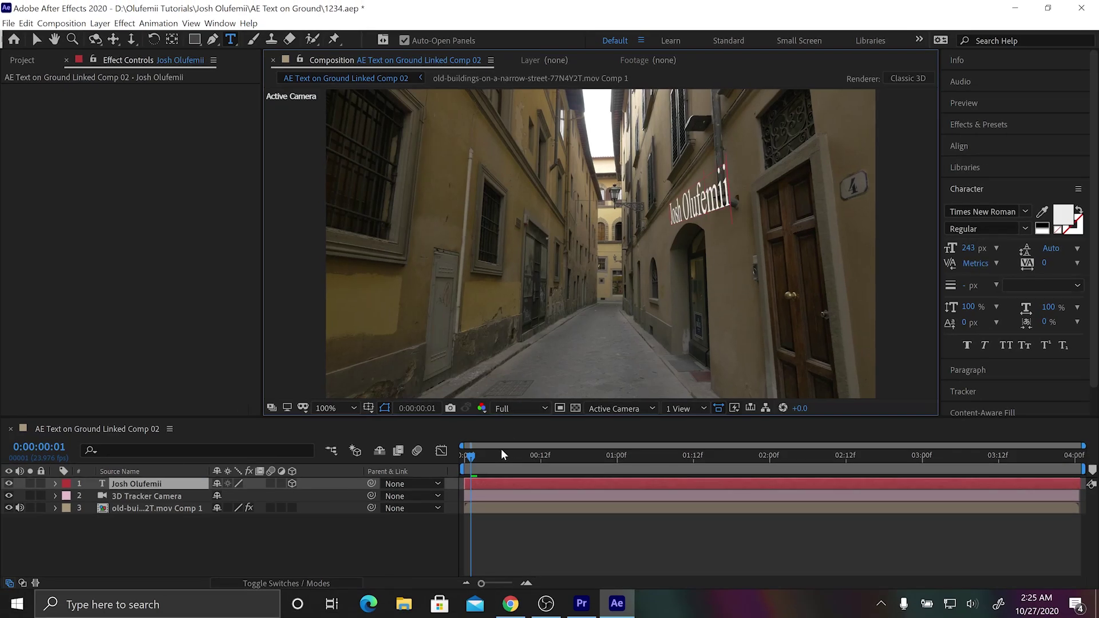
Return to the start and preview the wall text riding with the footage.
left_click_drag(483, 455, 452, 451)
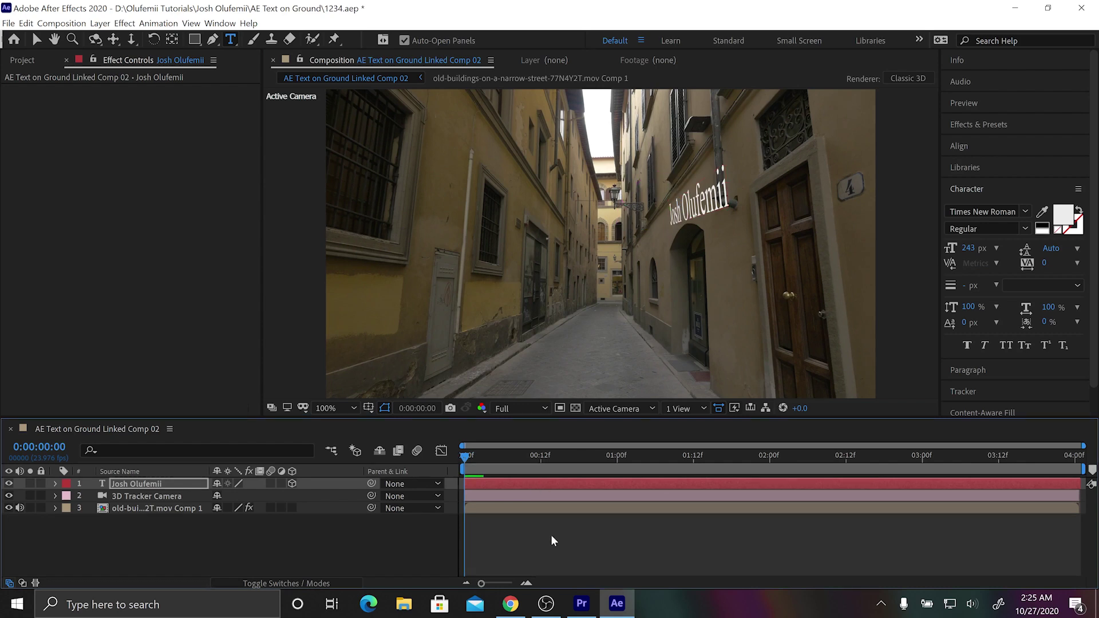
key("space")
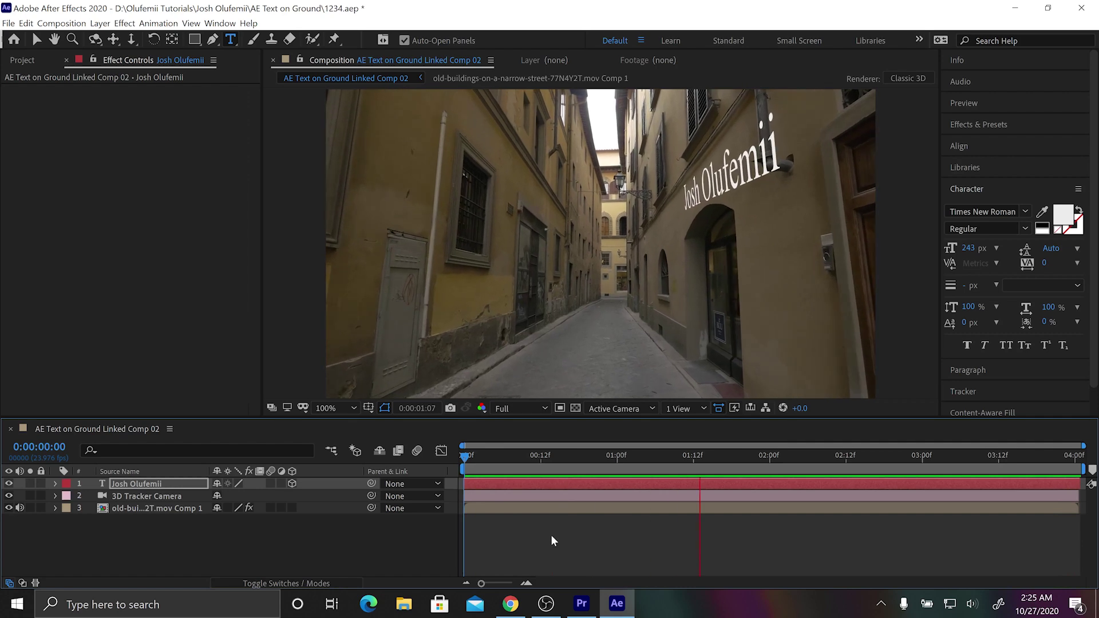
With the Selection tool, raise the wall text slightly and push it deeper into the street.
left_click_drag(489, 458, 630, 466)
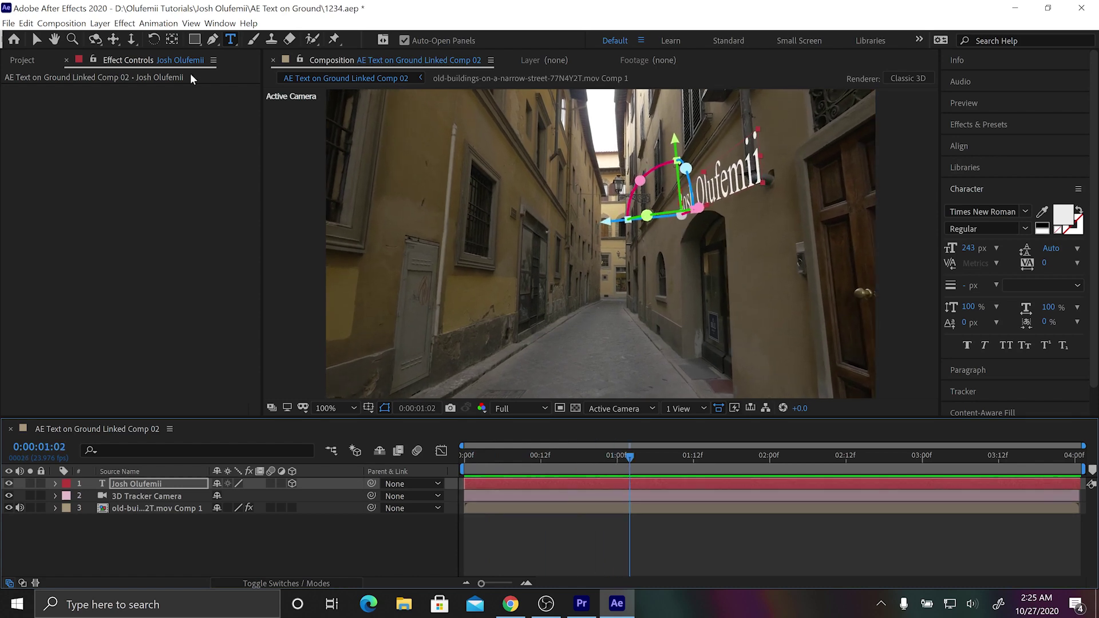
left_click(33, 40)
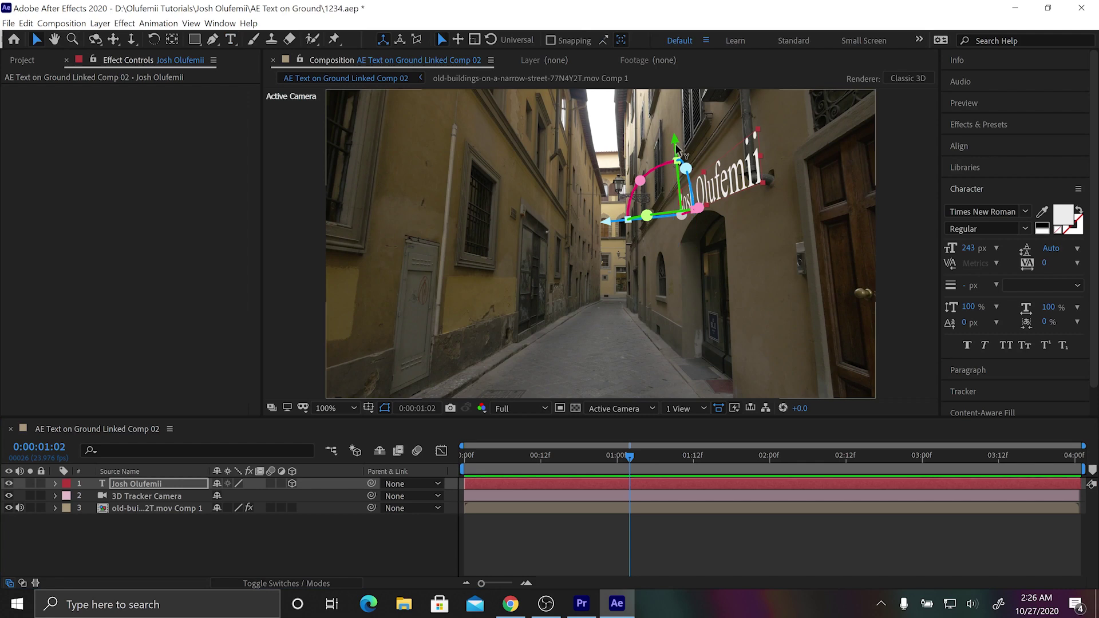
mouse_move(677, 149)
left_mouse_down()
mouse_move(678, 117)
mouse_move(673, 169)
mouse_move(683, 137)
left_mouse_up()
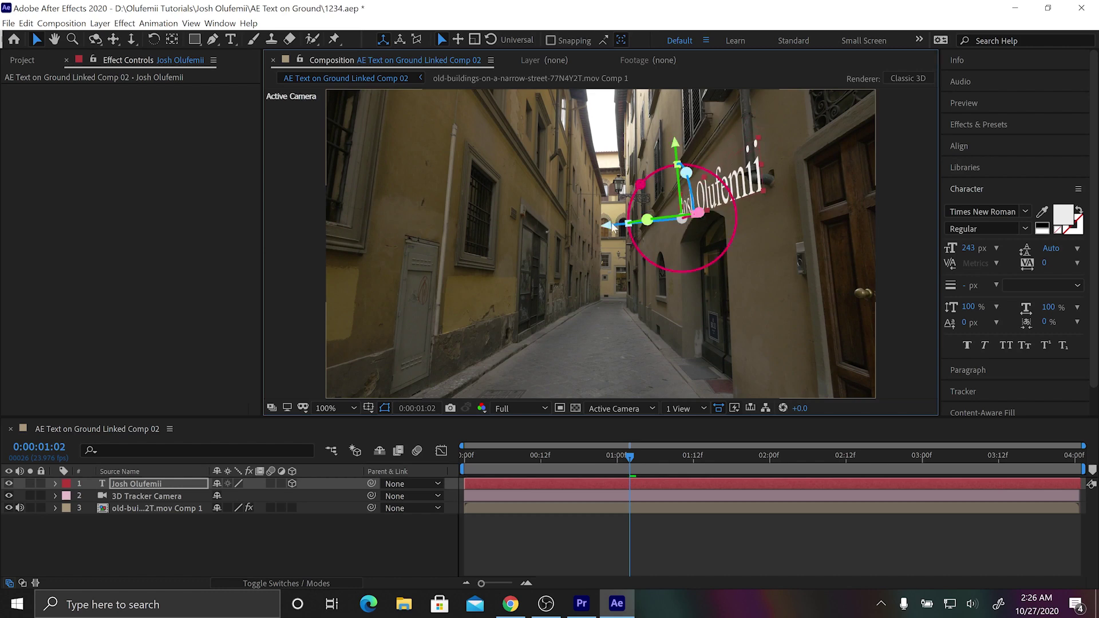
left_click_drag(611, 228, 715, 236)
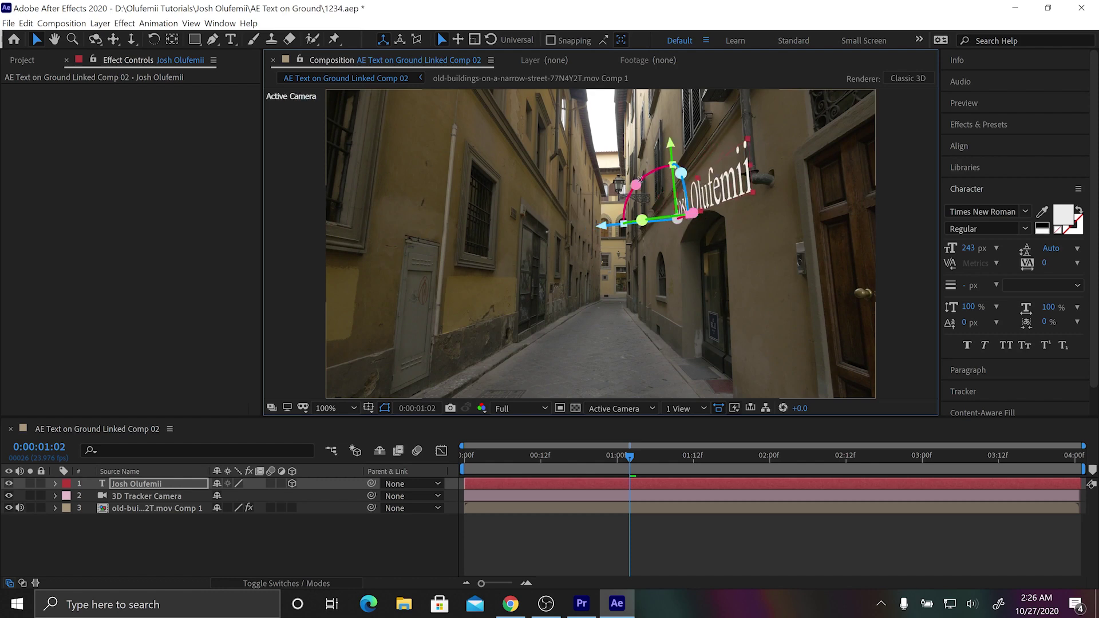
Rotate and tilt the text to match the wall's slant, slide it into place, and preview from the start.
left_click_drag(636, 185, 631, 197)
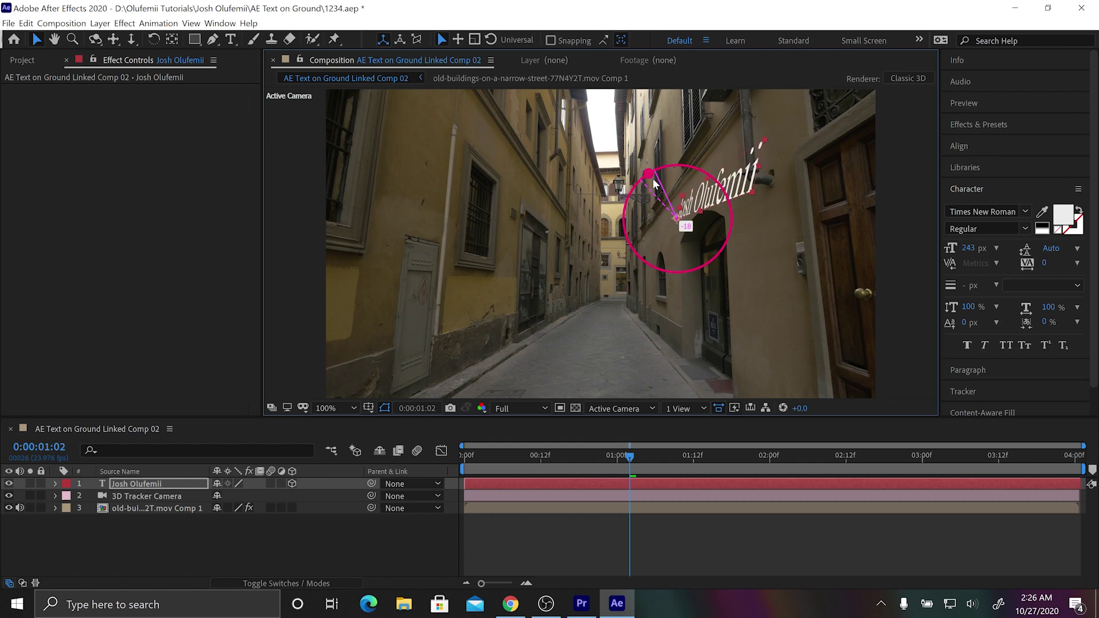
left_click_drag(648, 190, 736, 233)
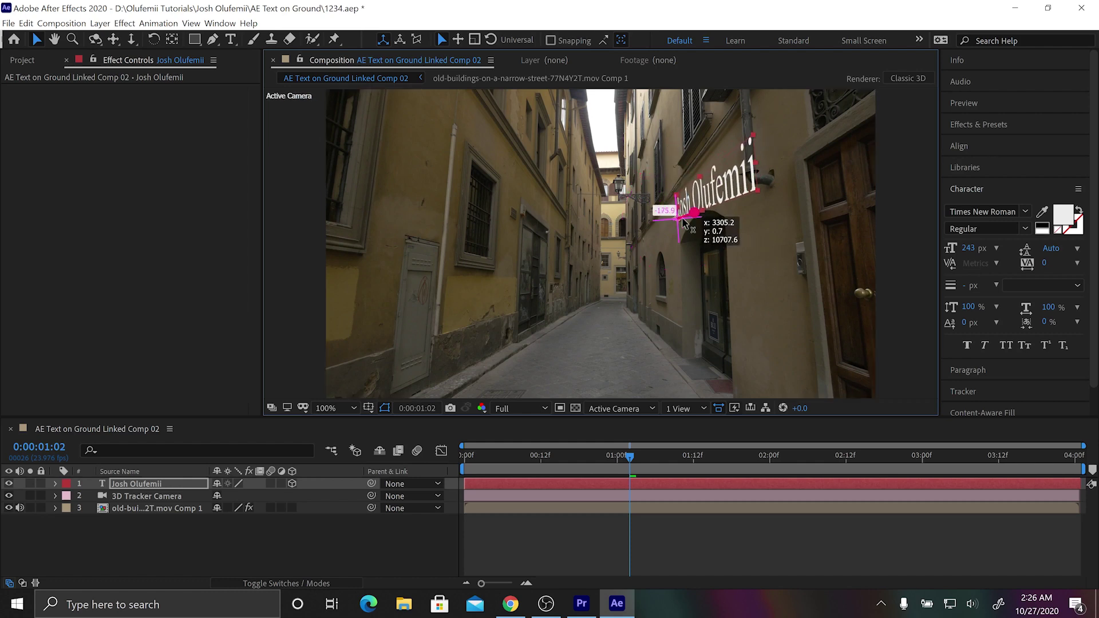
left_click_drag(589, 244, 515, 260)
left_click(478, 459)
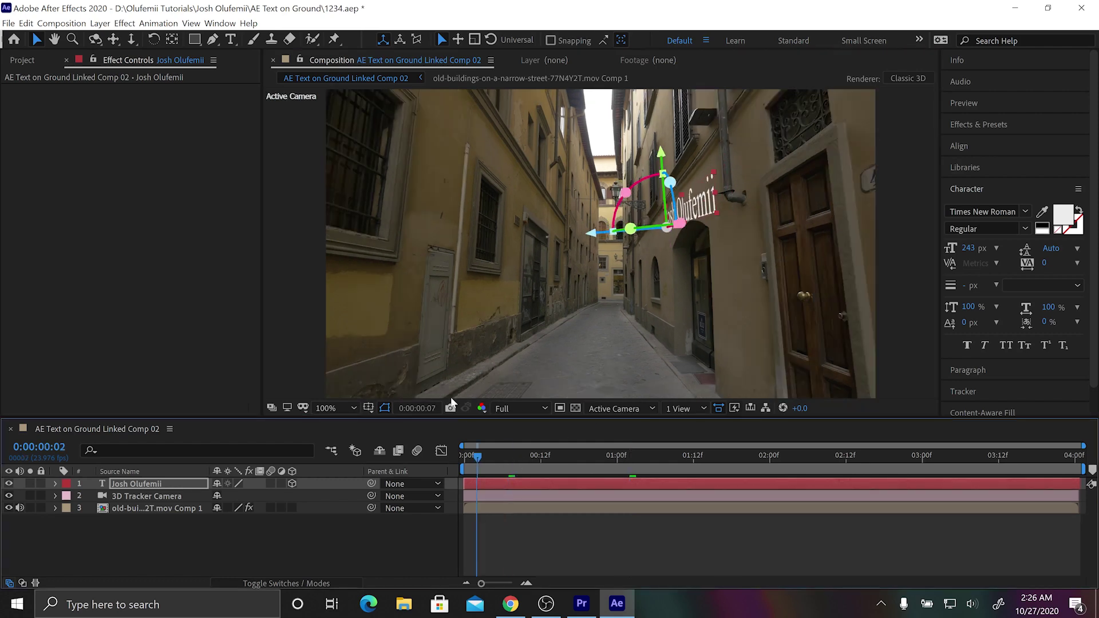
key("space")
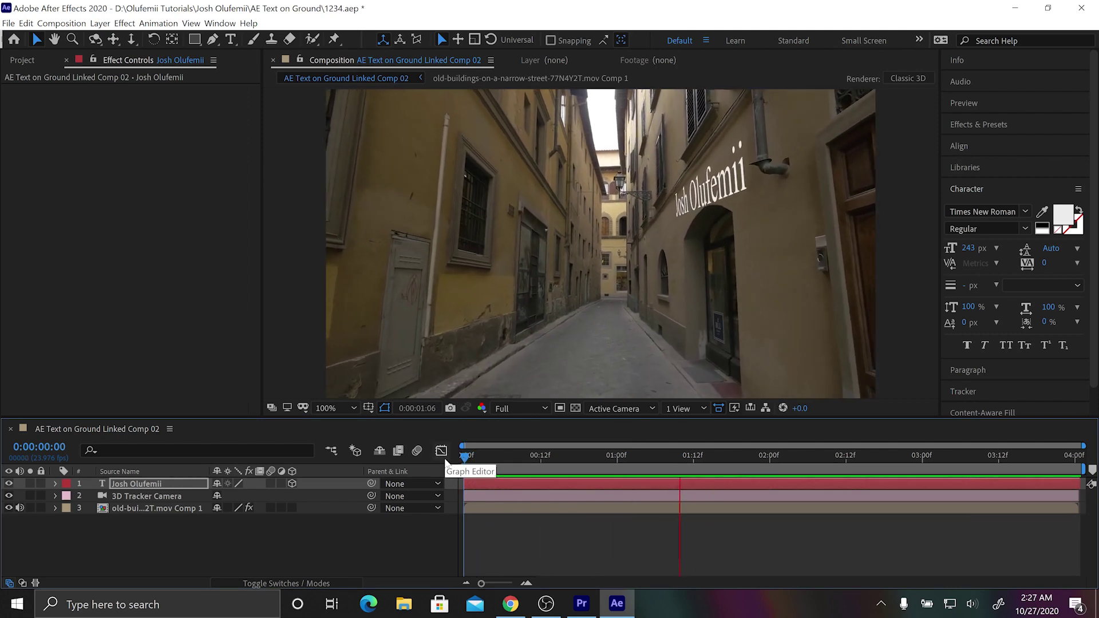
Select the footage layer and reveal its 3D Camera Tracker track points.
left_click_drag(500, 460, 542, 464)
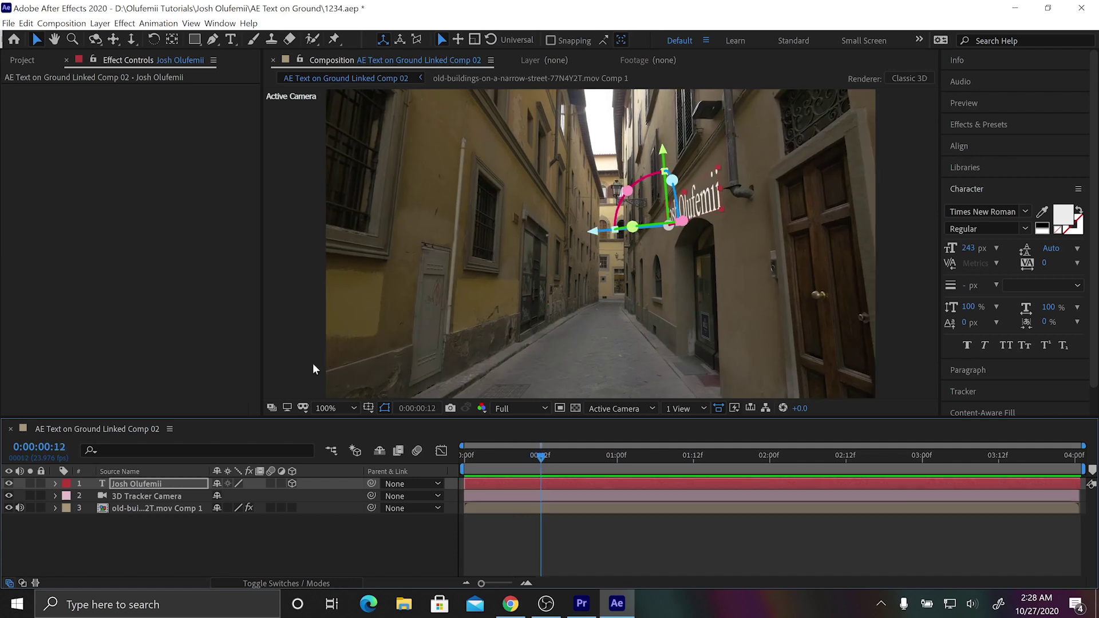
left_click(131, 508)
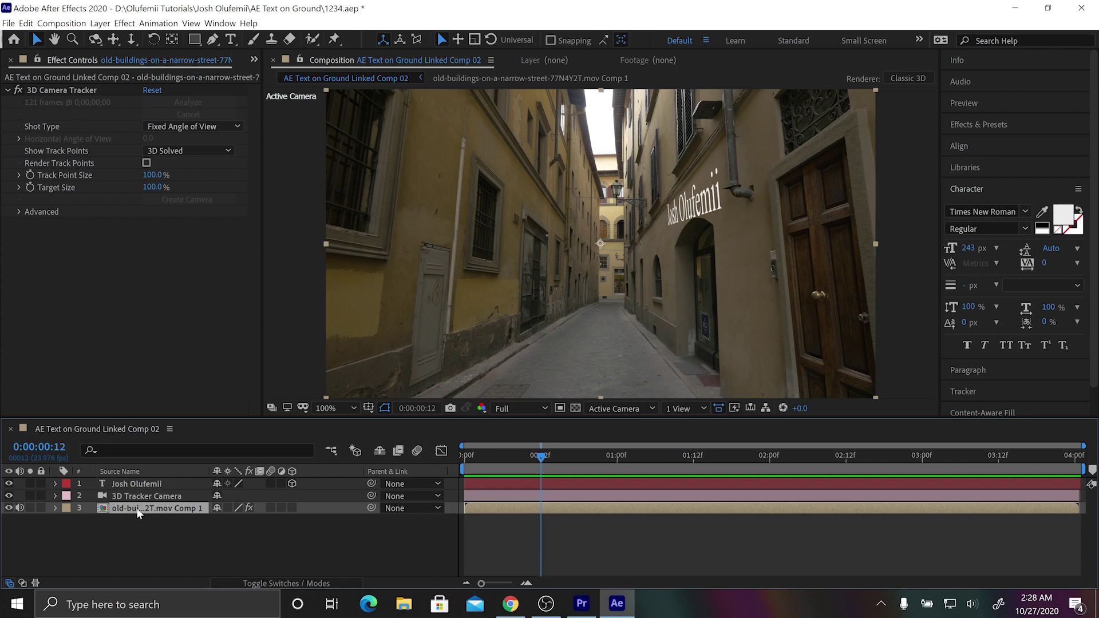
left_click(57, 90)
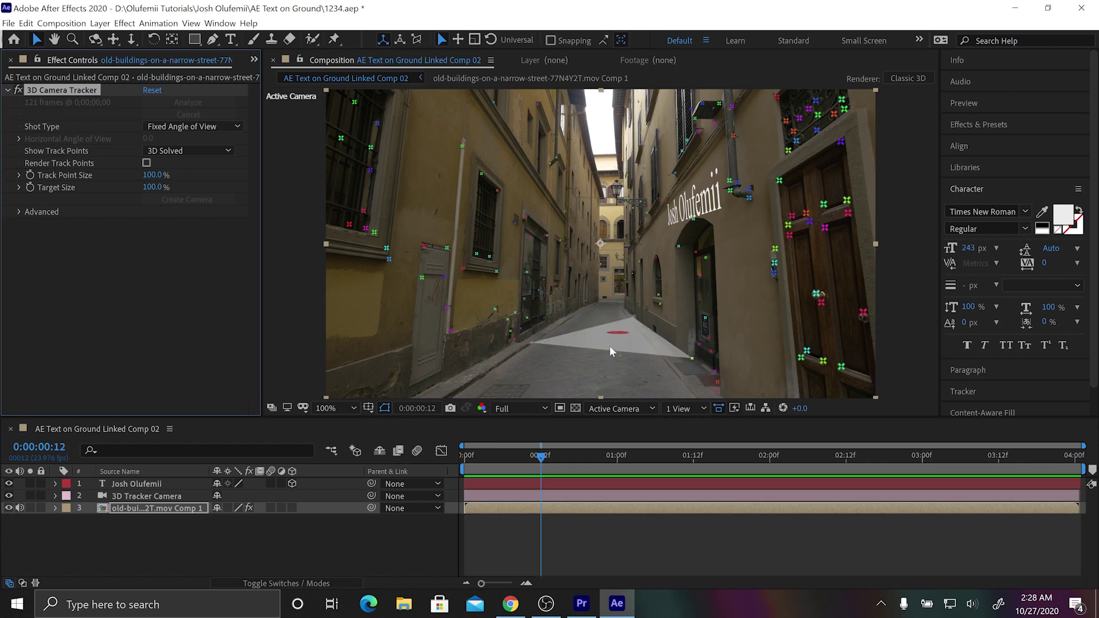
Create a text layer at the ground target, type a first name, and preview from an earlier frame.
right_click(609, 343)
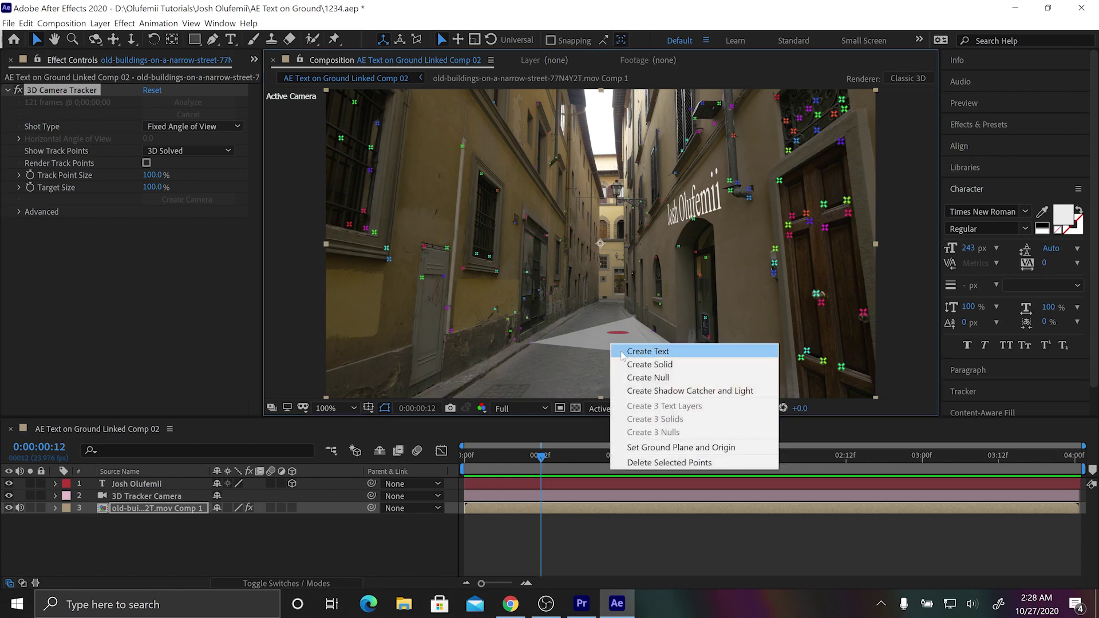
left_click(622, 351)
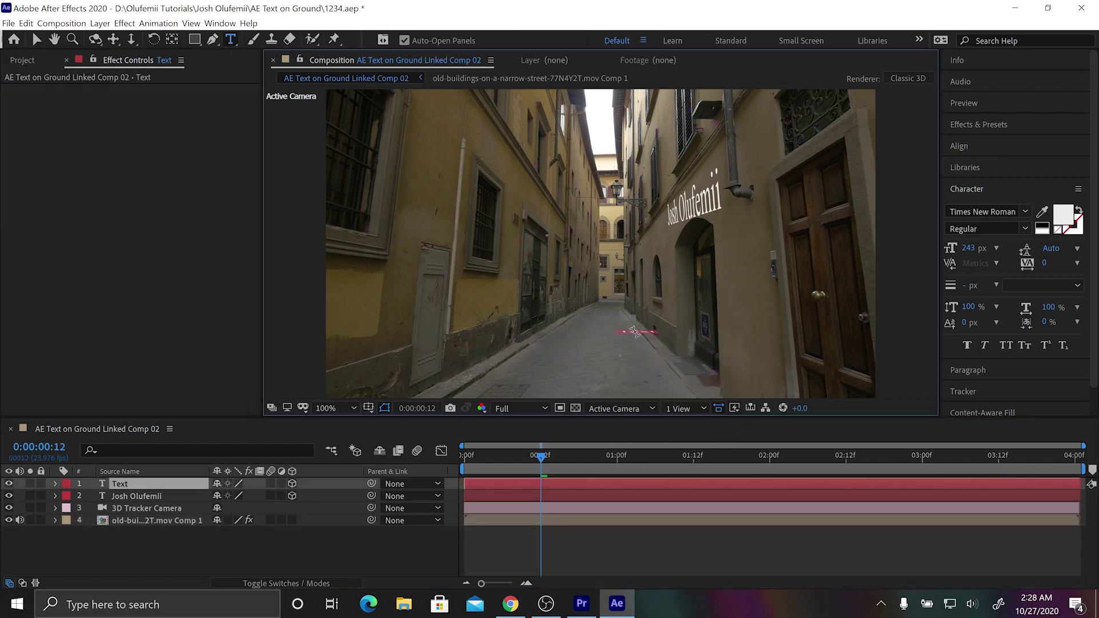
type("Josh")
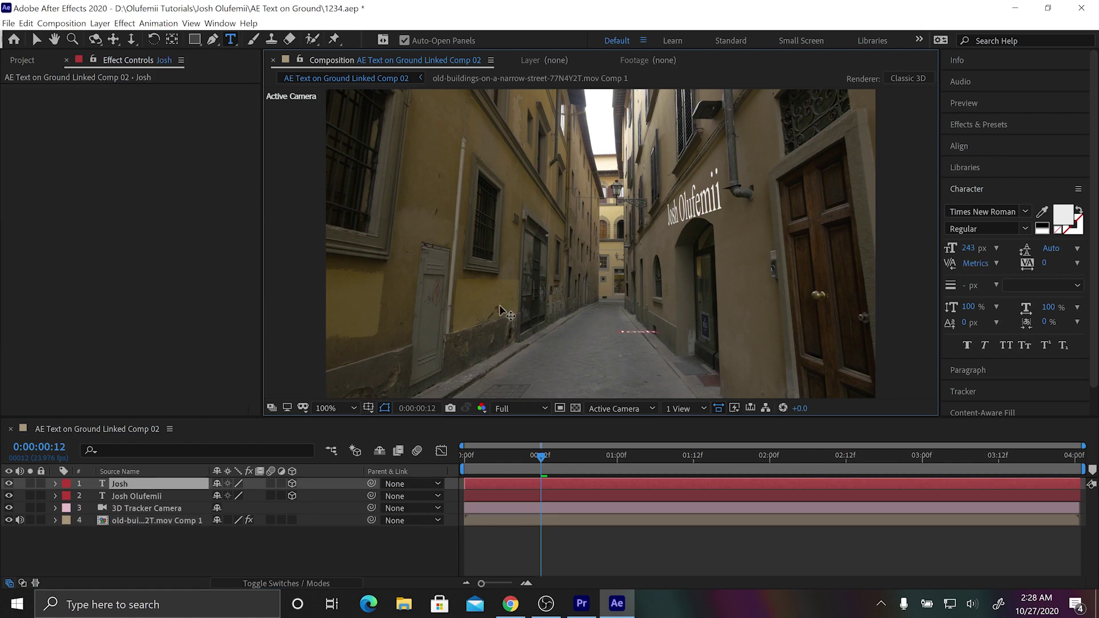
left_click_drag(538, 458, 517, 457)
key("space")
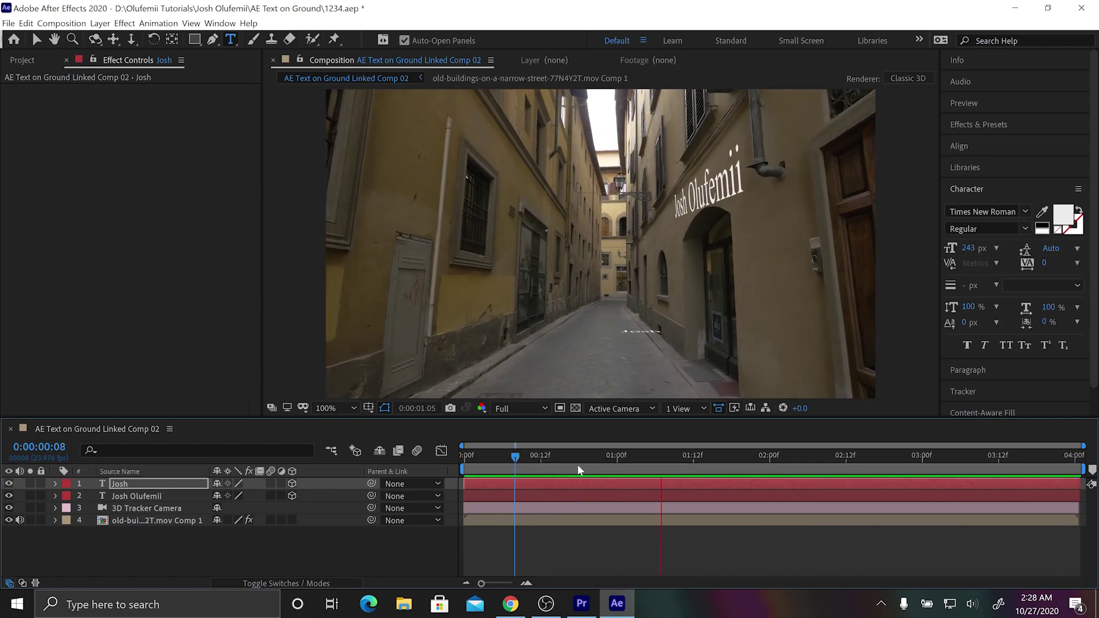
Rotate the ground text upright and slide it along its depth axis, then return to frame 0.
left_click(592, 456)
key("v")
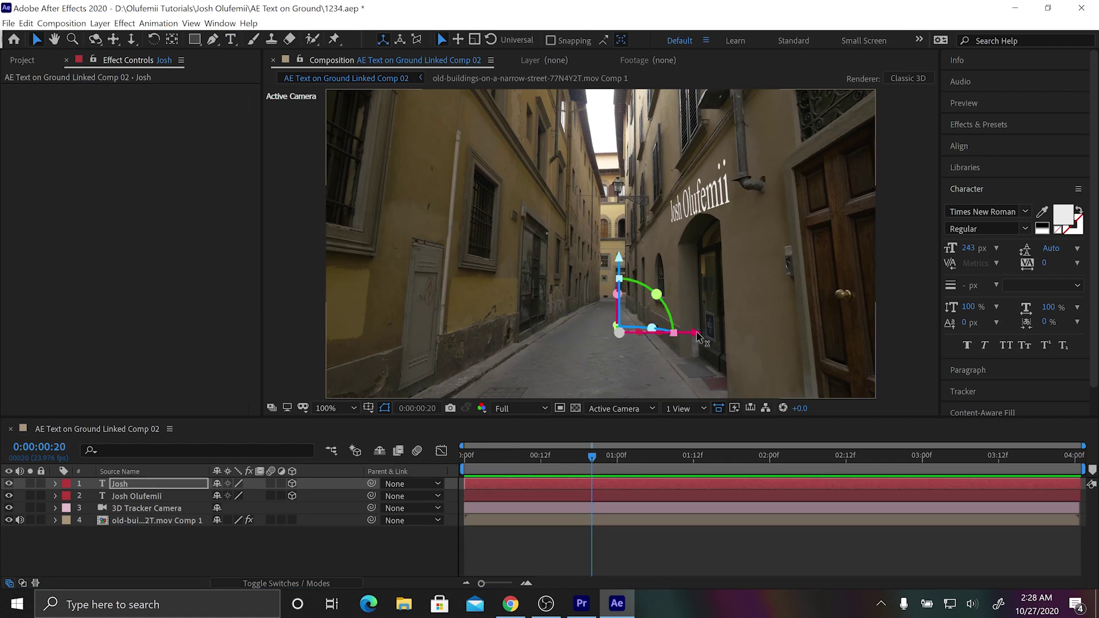
mouse_move(618, 327)
left_mouse_down()
mouse_move(626, 395)
mouse_move(297, 353)
mouse_move(548, 340)
mouse_move(632, 311)
left_mouse_up()
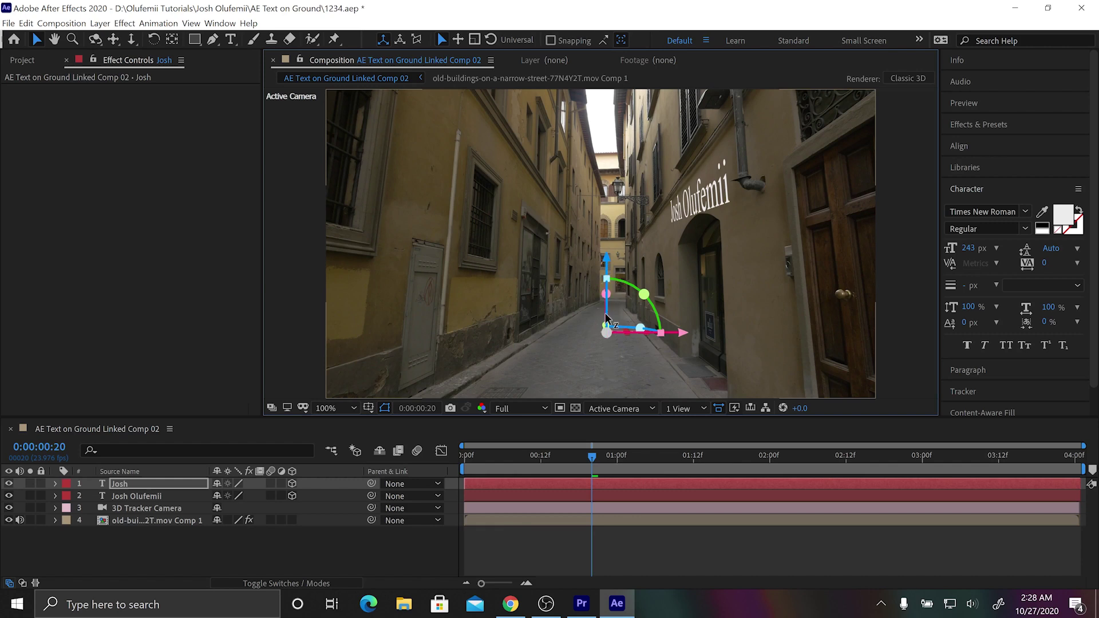
left_click_drag(607, 318, 599, 365)
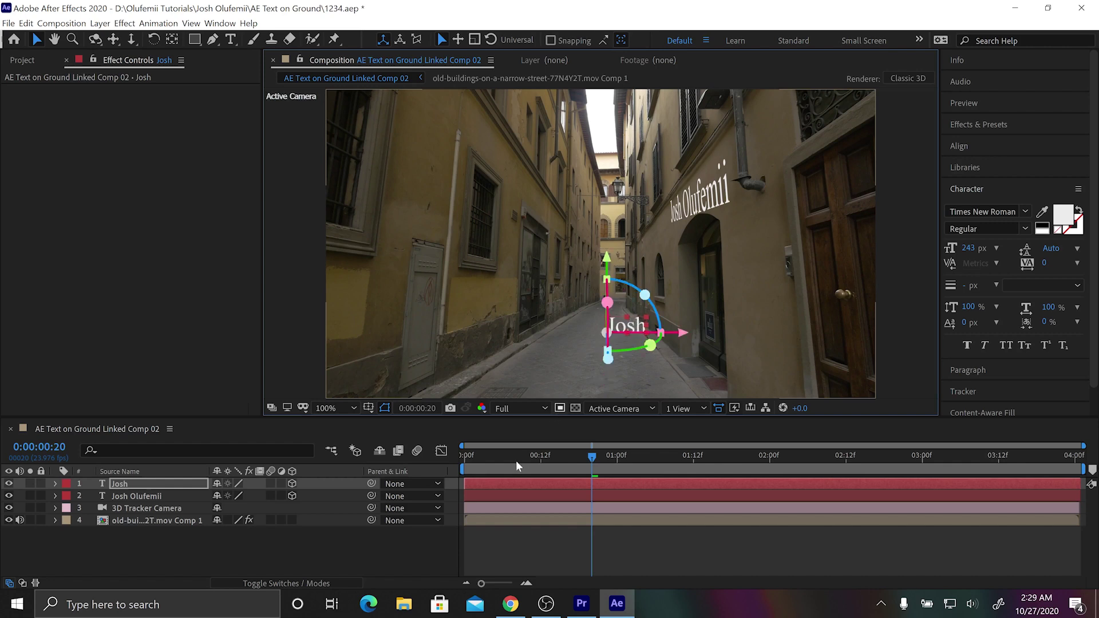
left_click(456, 464)
key("space")
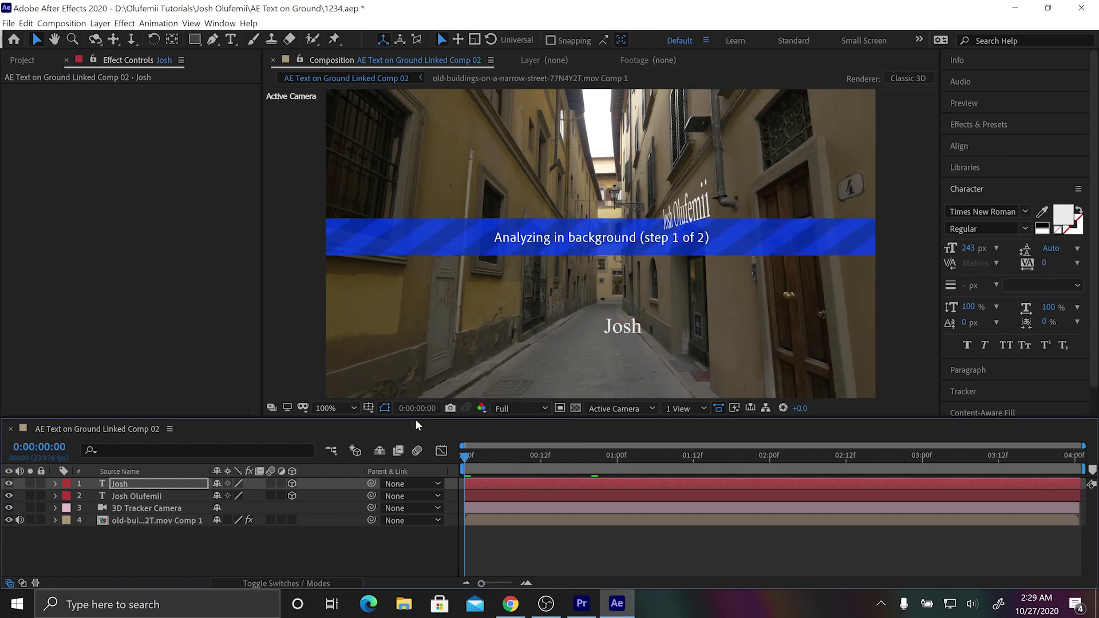